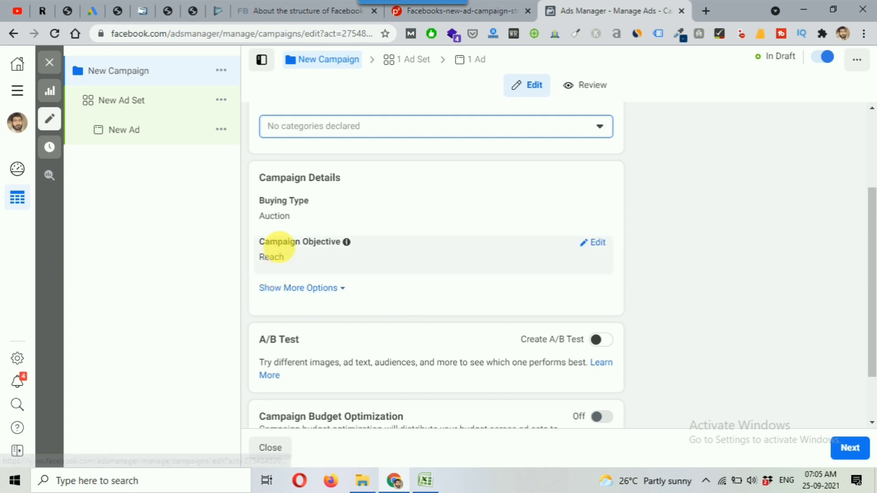
- Show the additional campaign detail options, review the A/B test and budget optimization sections, and consult the campaign structure diagram
click(304, 287)
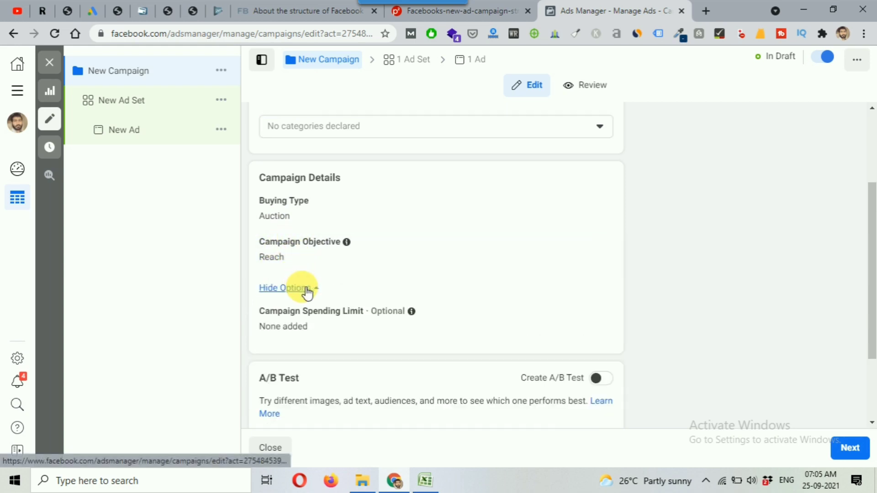
scroll(306, 291, down, 3)
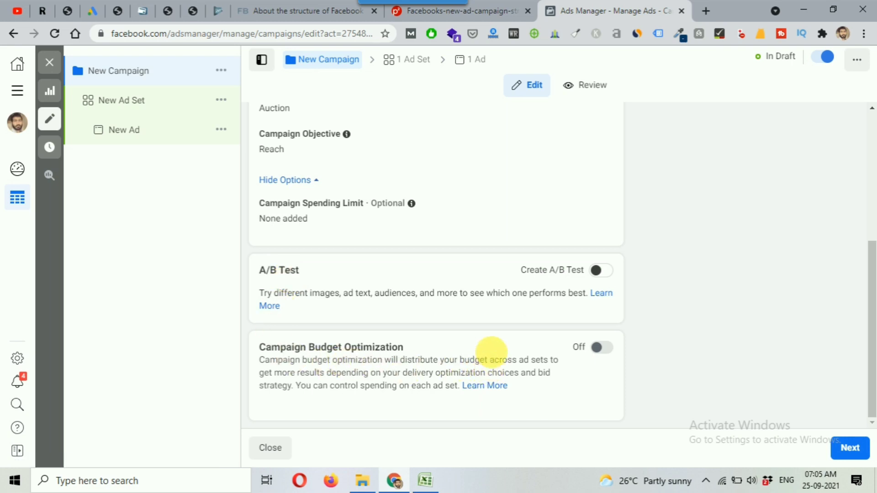
click(487, 13)
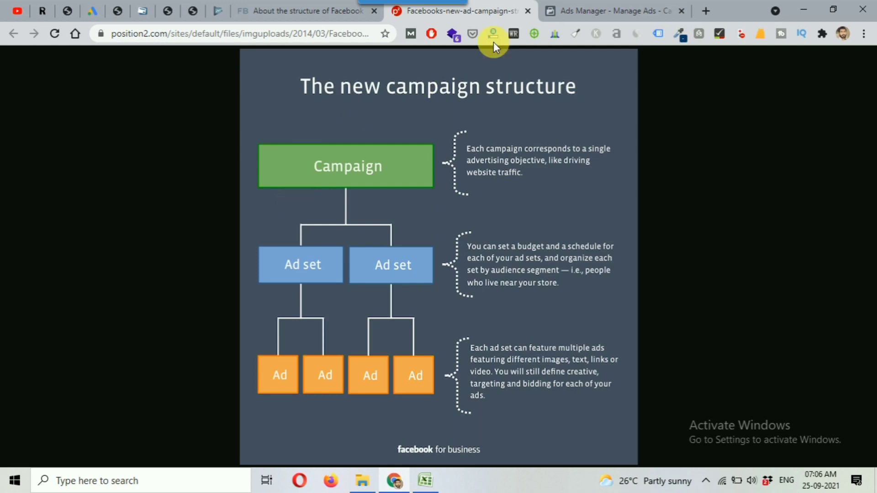
click(607, 11)
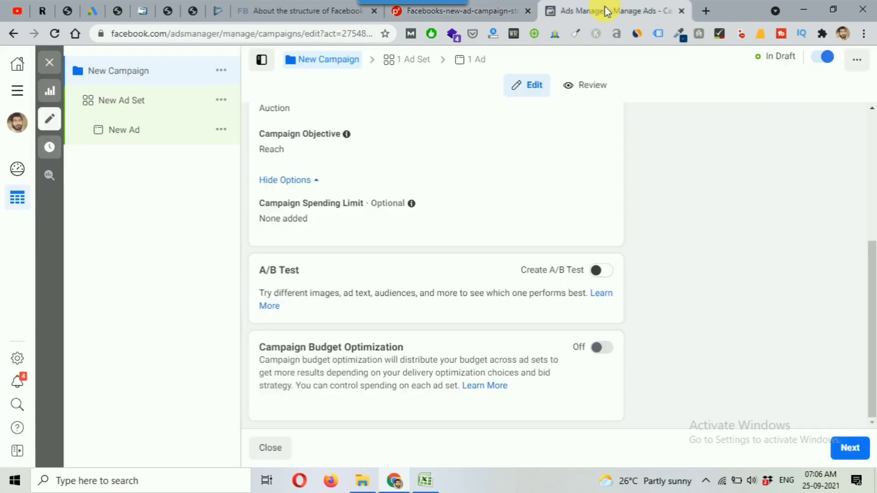
- Turn on Campaign Budget Optimization and set the daily campaign budget to ₹1,000
click(599, 348)
scroll(379, 322, down, 1)
scroll(381, 323, down, 1)
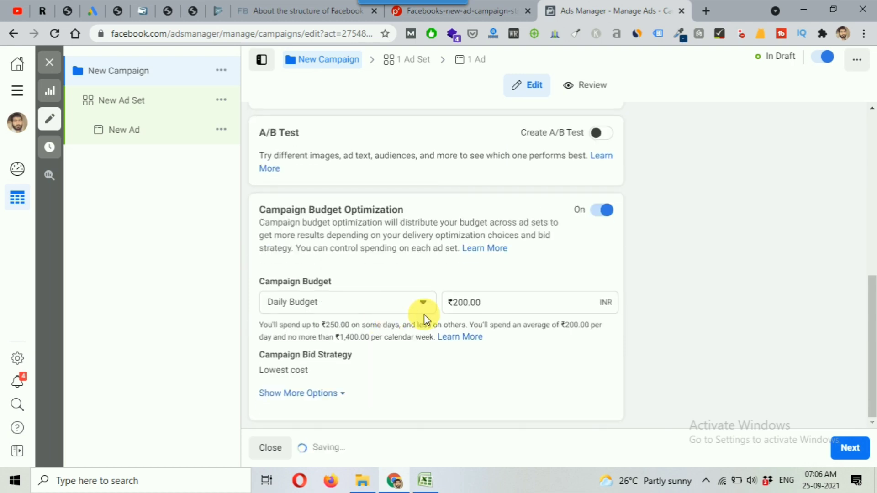
click(455, 302)
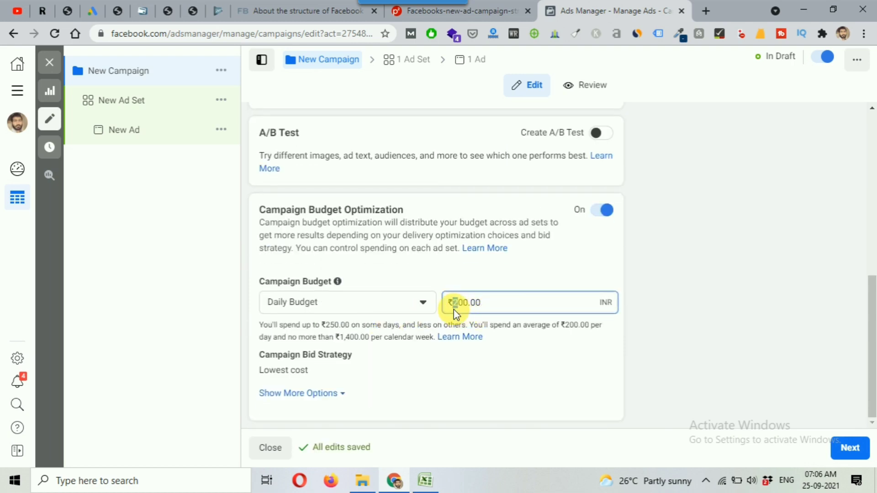
text(10)
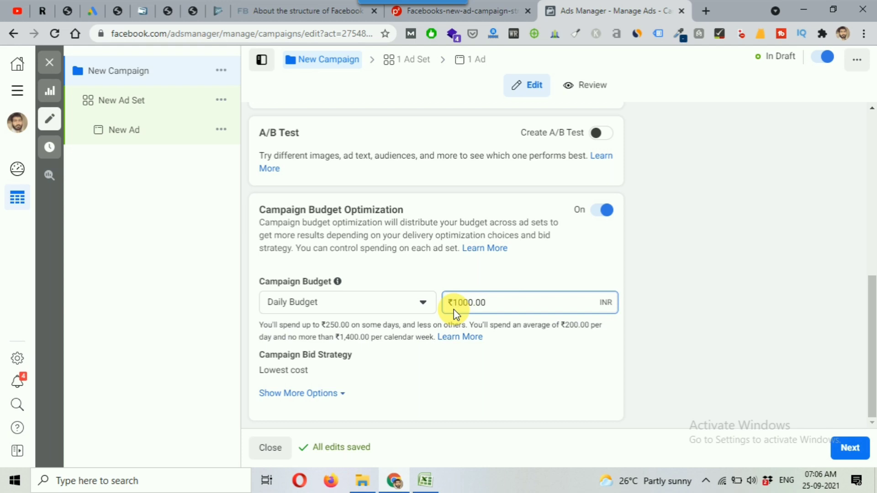
click(692, 332)
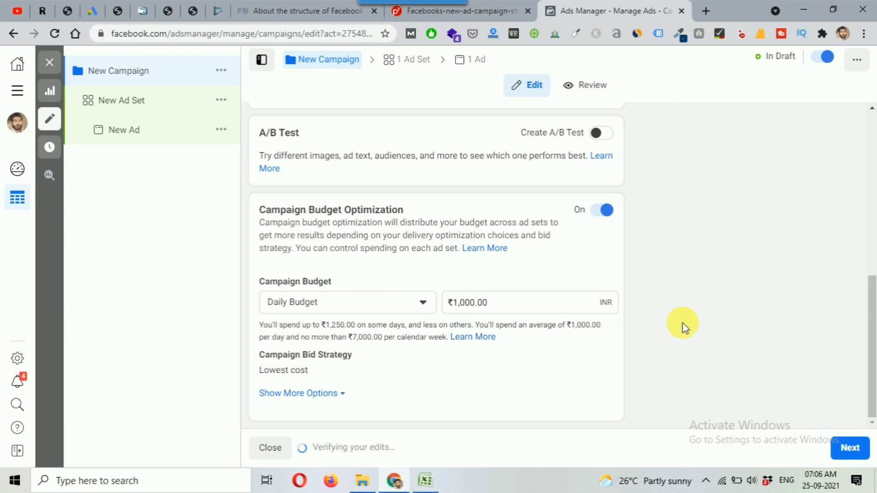
- Compare the ad sets in the campaign structure diagram with the daily campaign budget, highlighting the budget amount
click(490, 14)
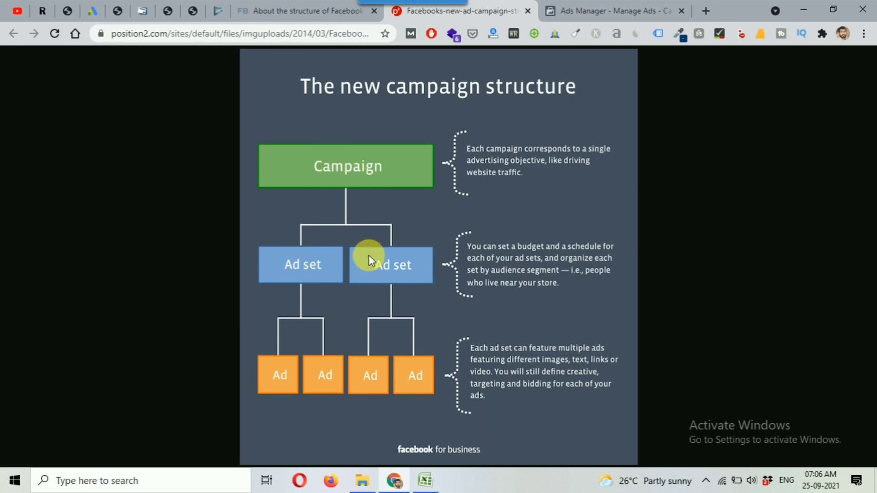
click(586, 12)
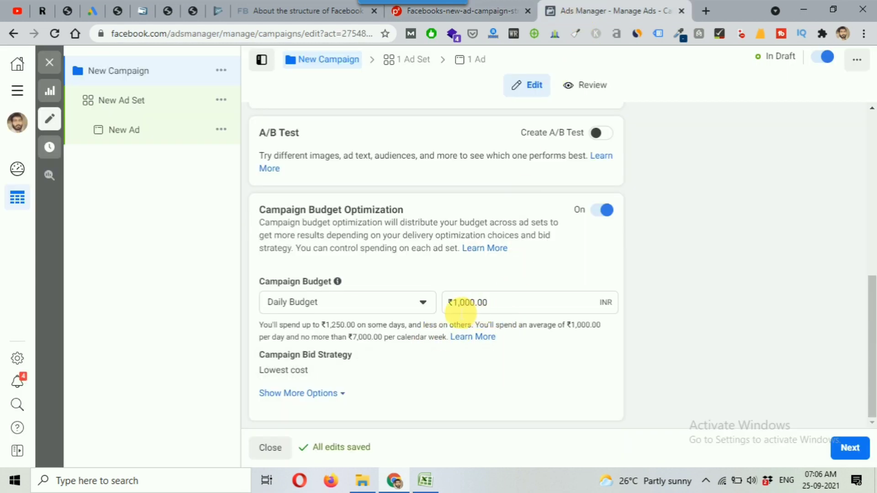
click(460, 305)
drag(460, 305, 481, 308)
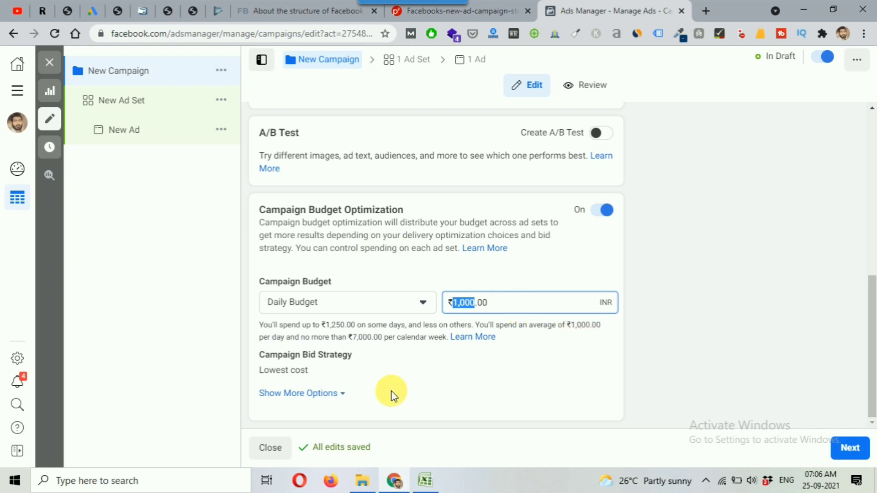
- Show the additional budget options, including ad scheduling, and switch the campaign budget to Lifetime Budget
click(328, 394)
scroll(394, 362, down, 1)
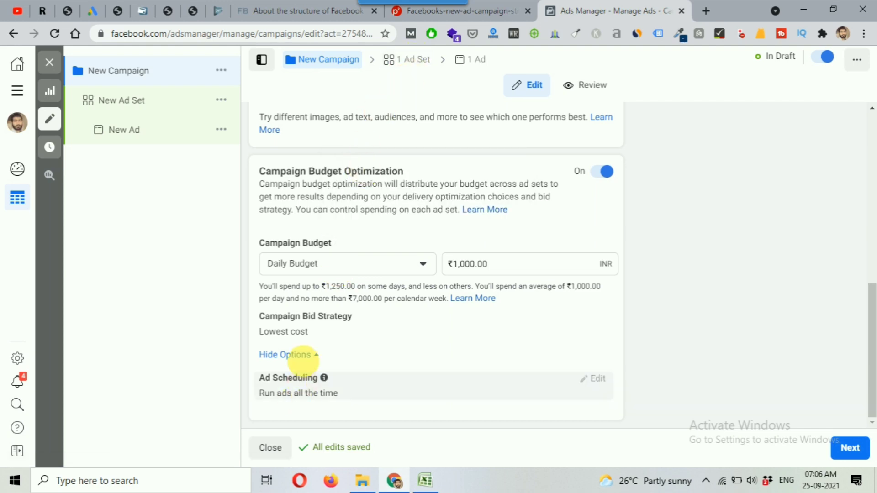
click(296, 269)
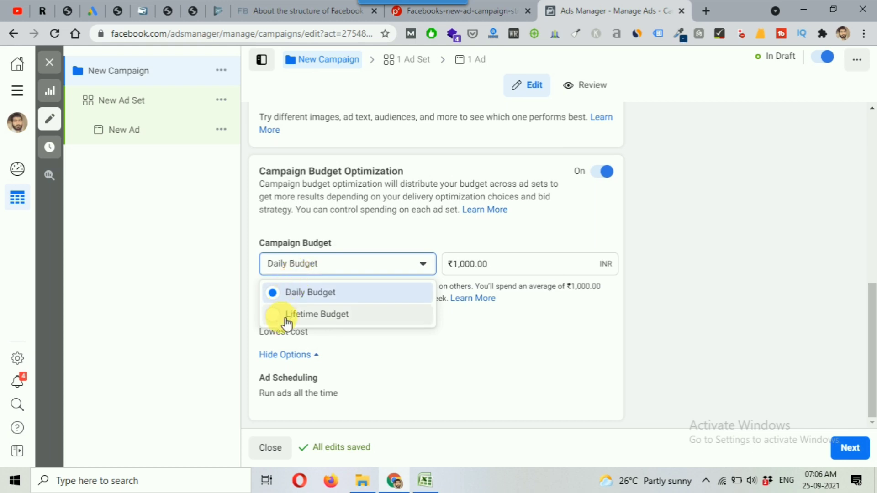
click(300, 315)
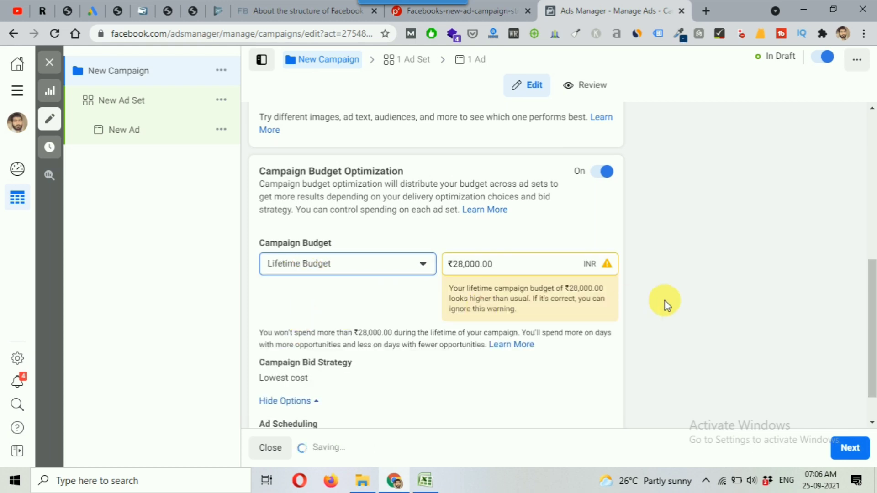
scroll(664, 300, down, 1)
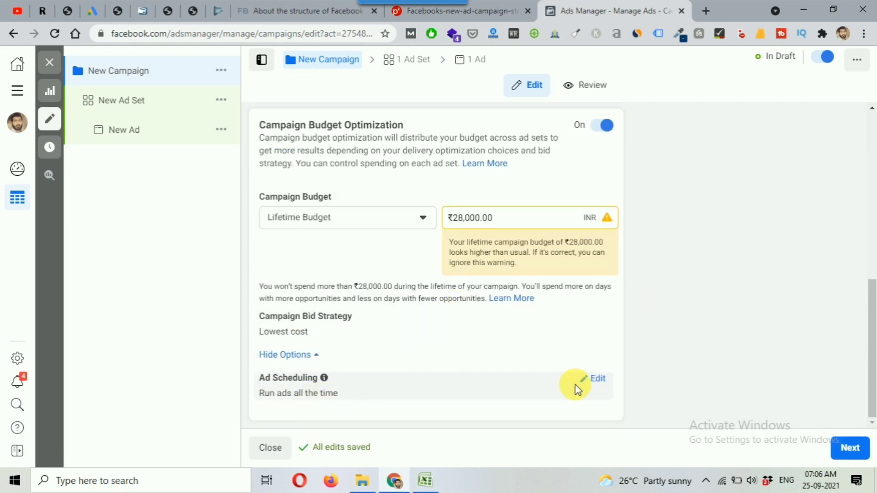
- Consult the campaign structure diagram and read the ad set checklist in the Facebook help article on ad structure
click(490, 13)
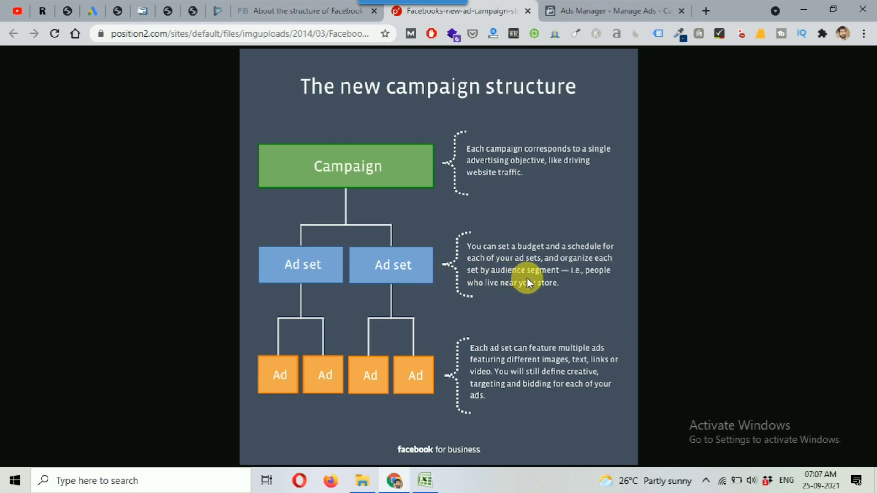
click(294, 11)
scroll(267, 267, down, 1)
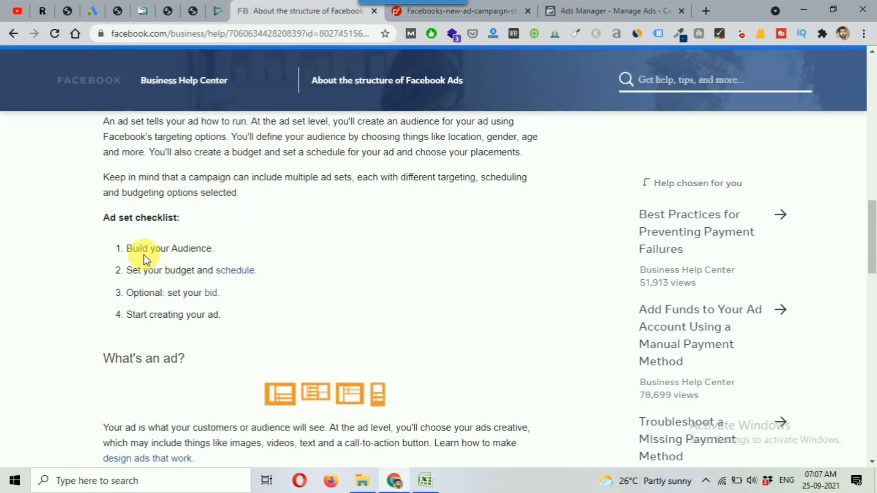
drag(126, 249, 219, 255)
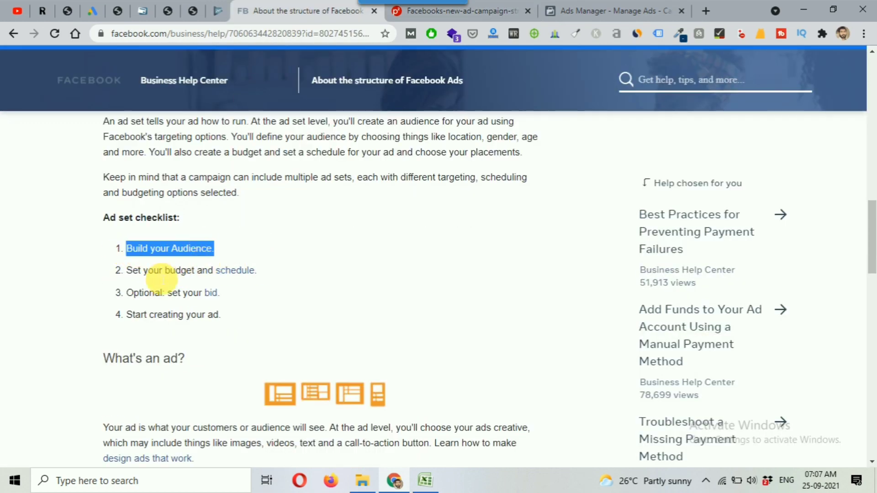
drag(154, 270, 278, 274)
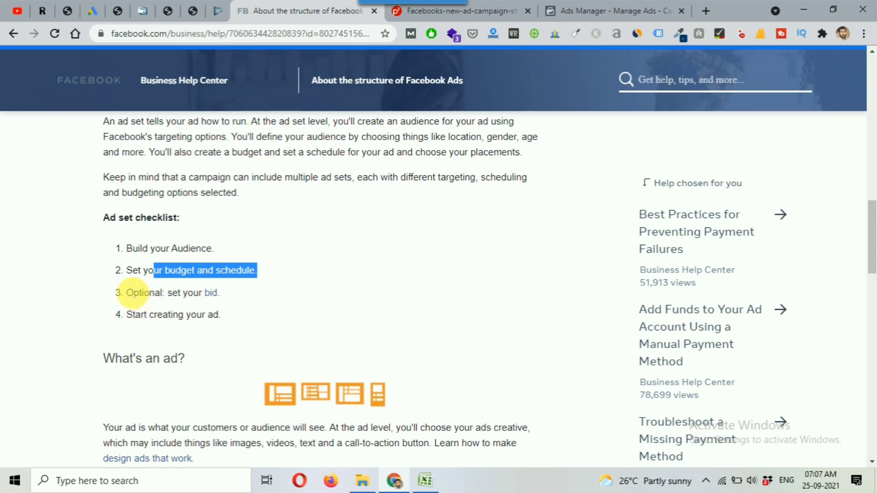
drag(127, 293, 187, 292)
- Return to Ads Manager, continue to the new ad set, and examine its page, schedule, audience, placement and delivery settings
click(598, 19)
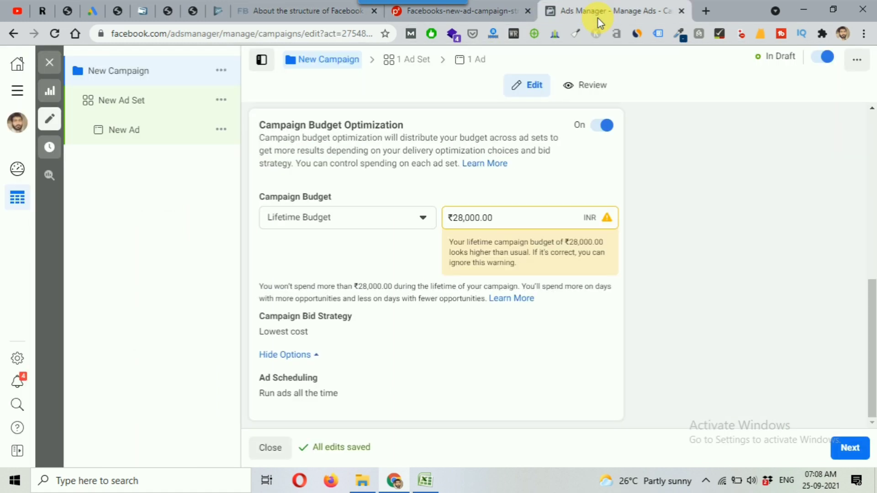
click(846, 447)
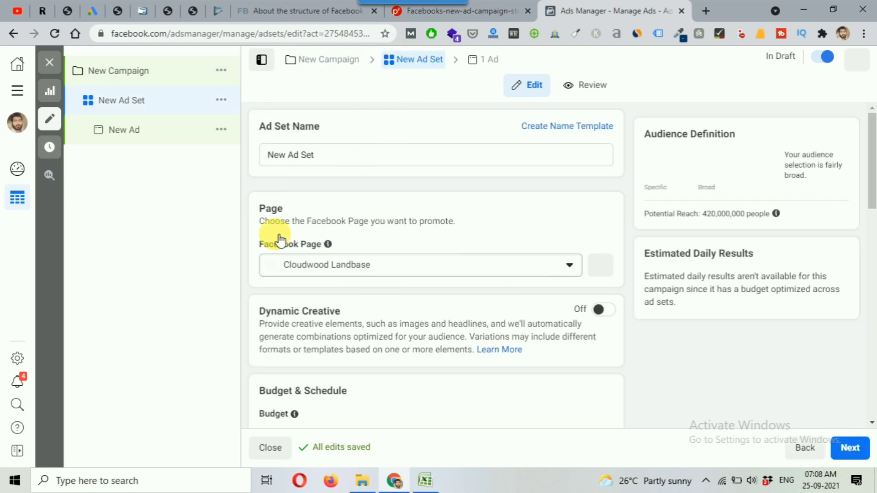
scroll(286, 238, down, 1)
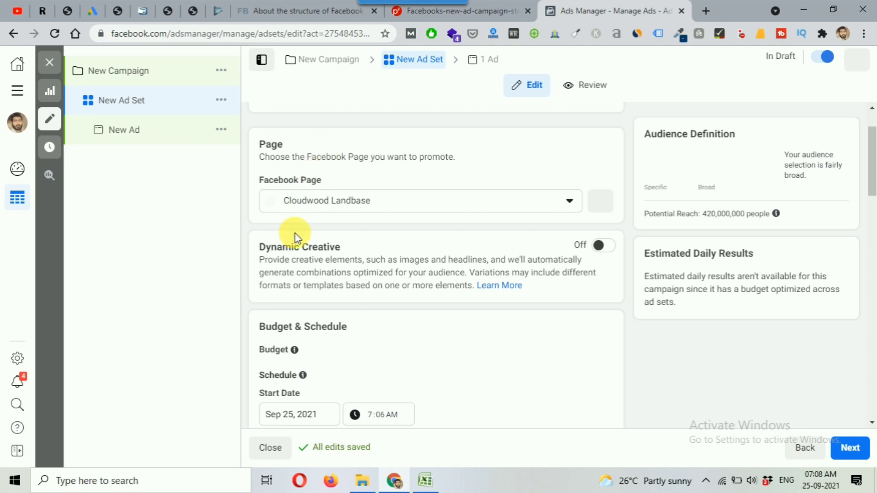
scroll(299, 236, down, 1)
scroll(341, 259, down, 1)
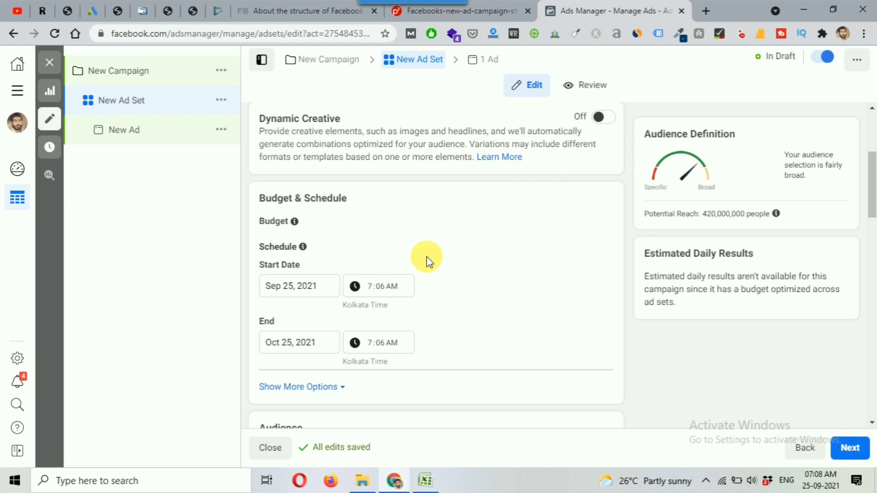
scroll(426, 257, down, 2)
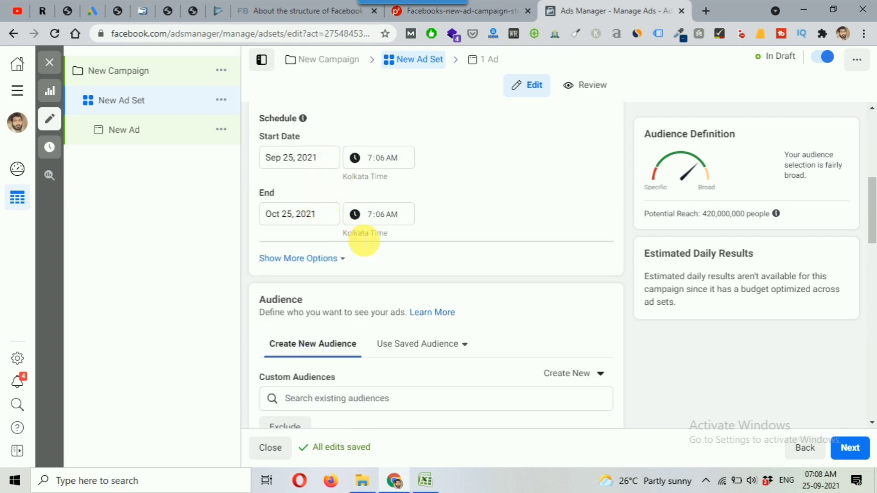
scroll(363, 240, down, 1)
scroll(406, 234, down, 1)
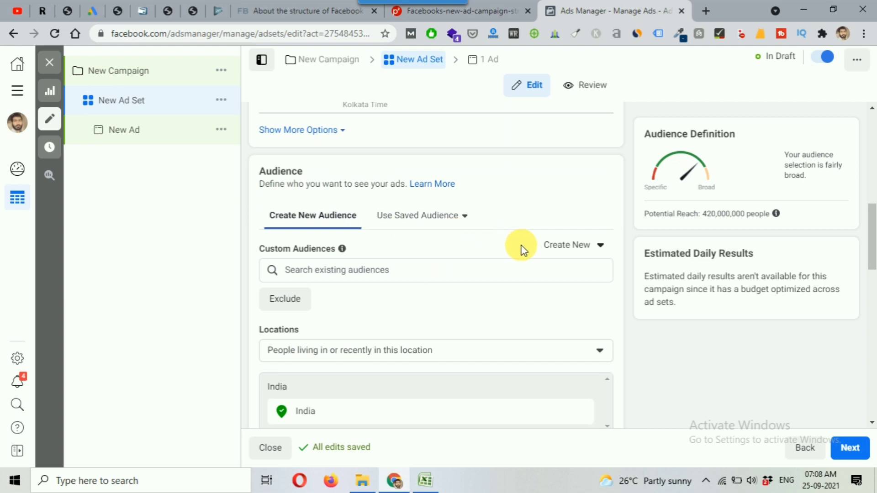
scroll(521, 247, down, 2)
scroll(523, 248, down, 1)
scroll(523, 249, down, 2)
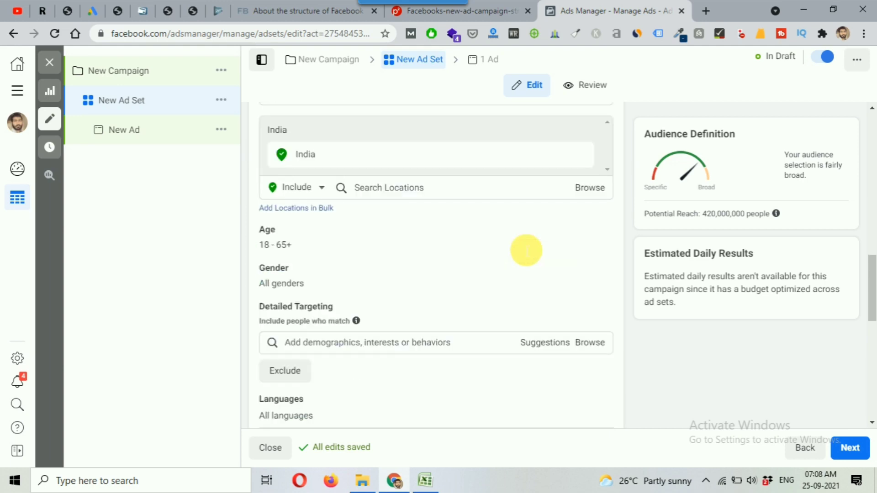
scroll(523, 249, down, 4)
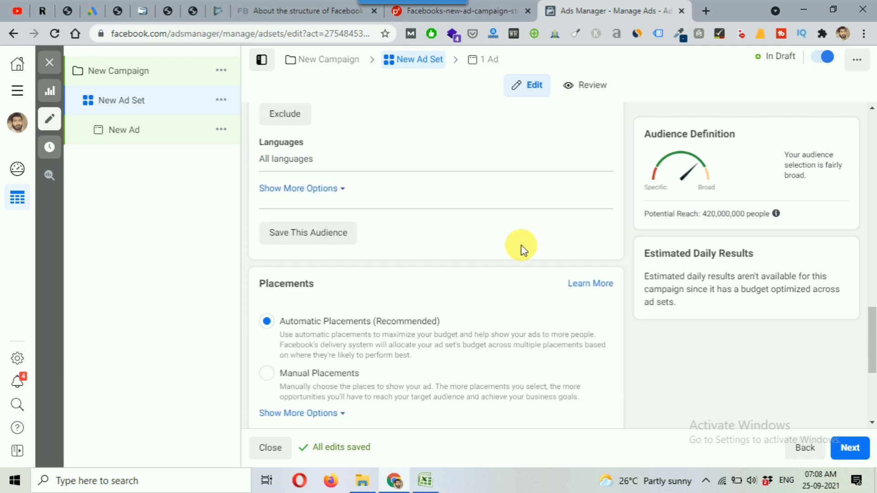
scroll(519, 245, down, 1)
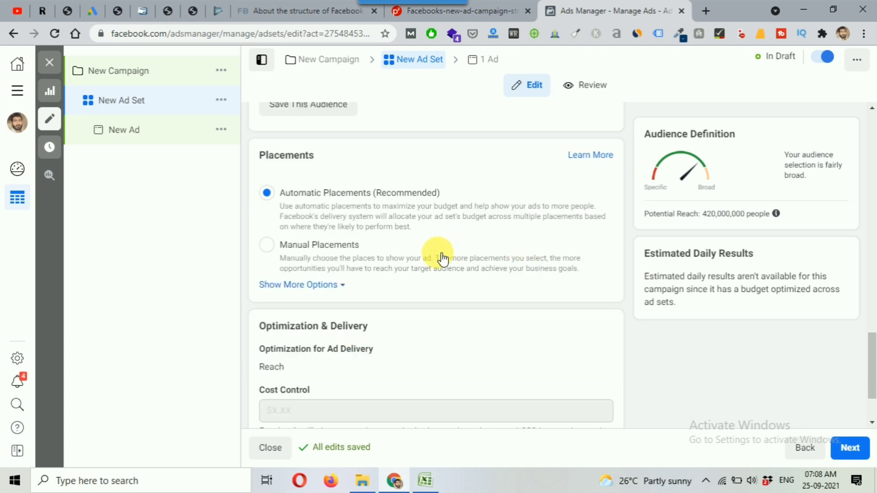
scroll(441, 259, down, 1)
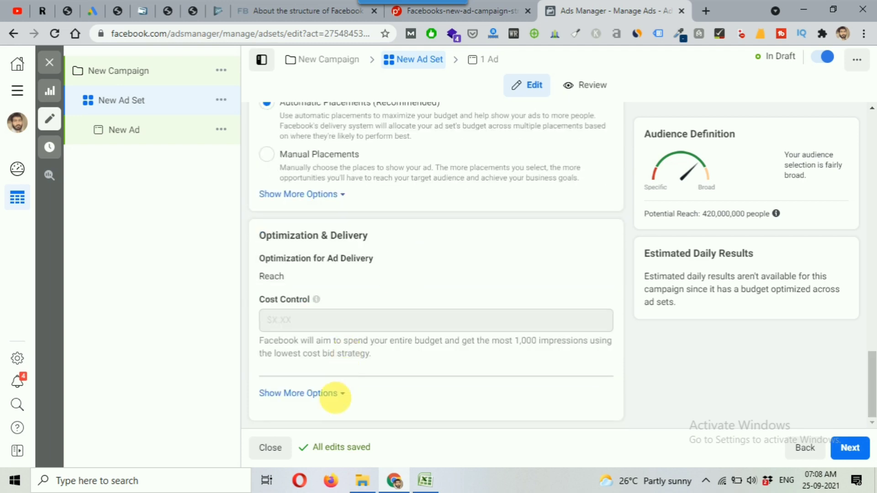
- Show the additional Optimization & Delivery options and review the Optimization for Ad Delivery choices without changing the selection
mouse_move(380, 257)
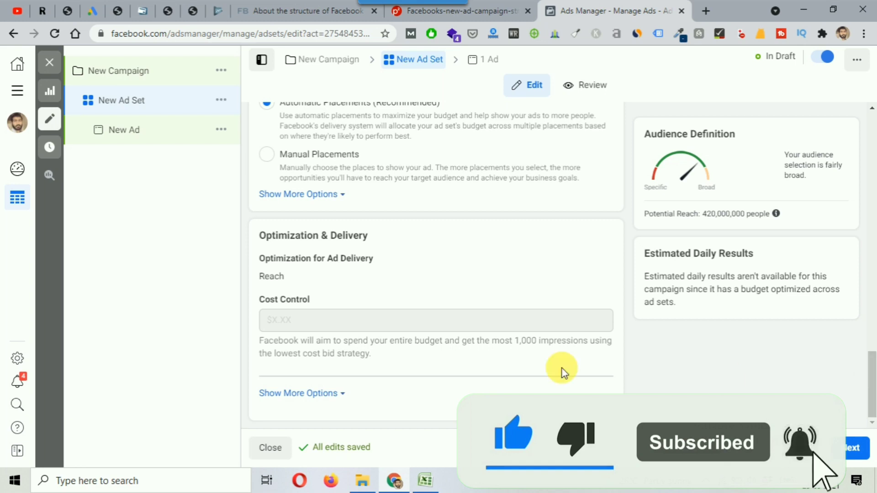
click(325, 393)
scroll(417, 310, down, 1)
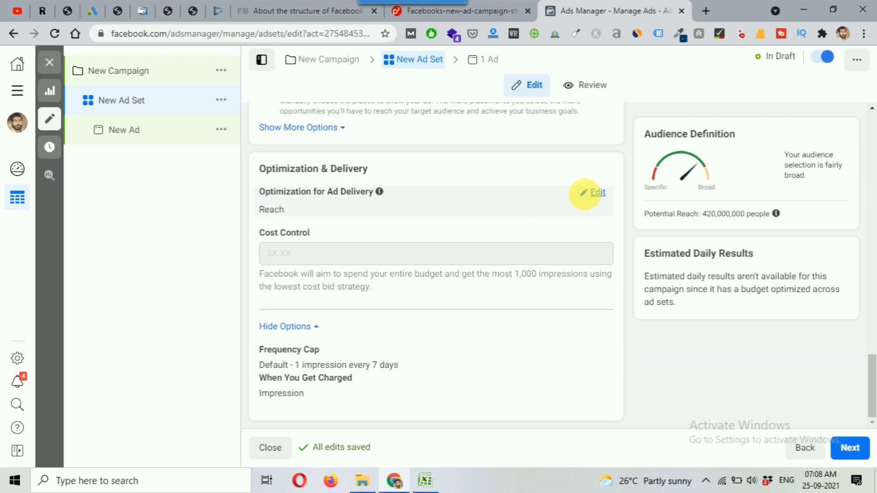
click(593, 192)
click(297, 213)
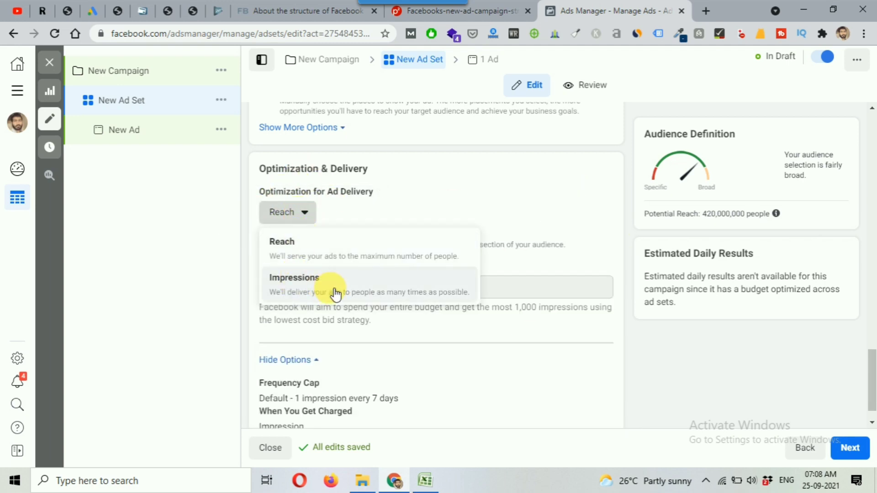
click(478, 195)
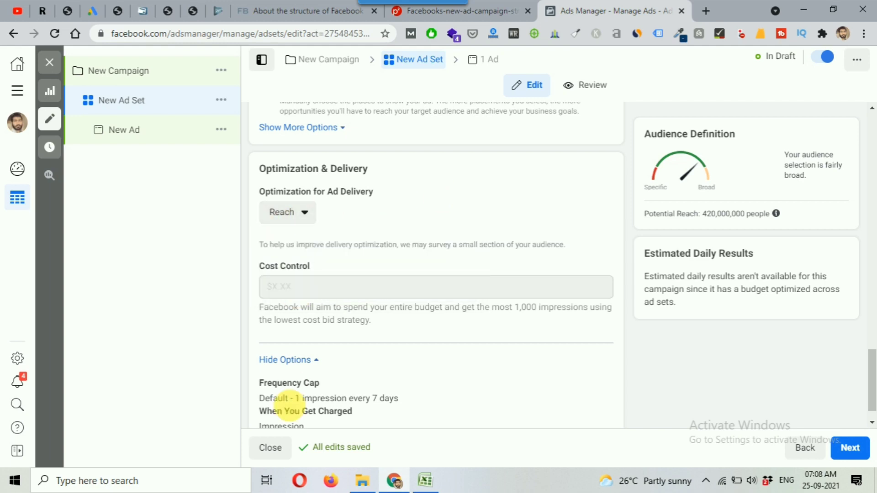
scroll(300, 295, down, 1)
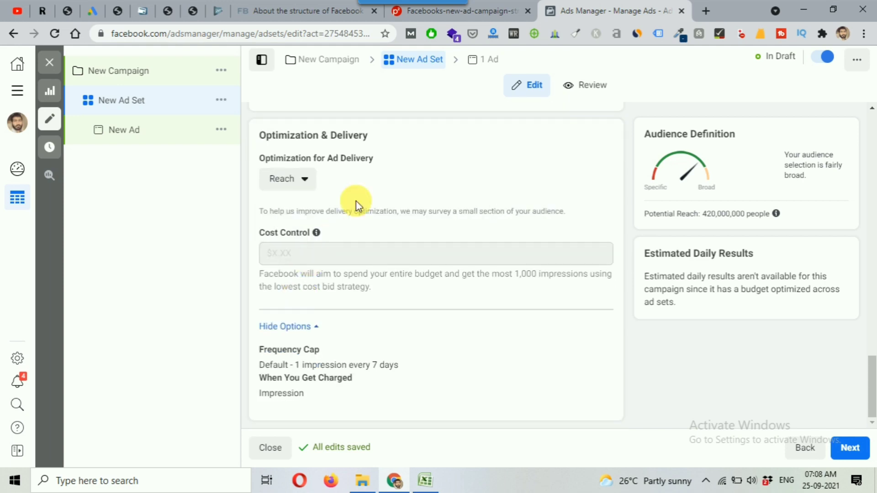
- Switch to the campaign structure diagram to examine the ad level below the ad sets
click(502, 16)
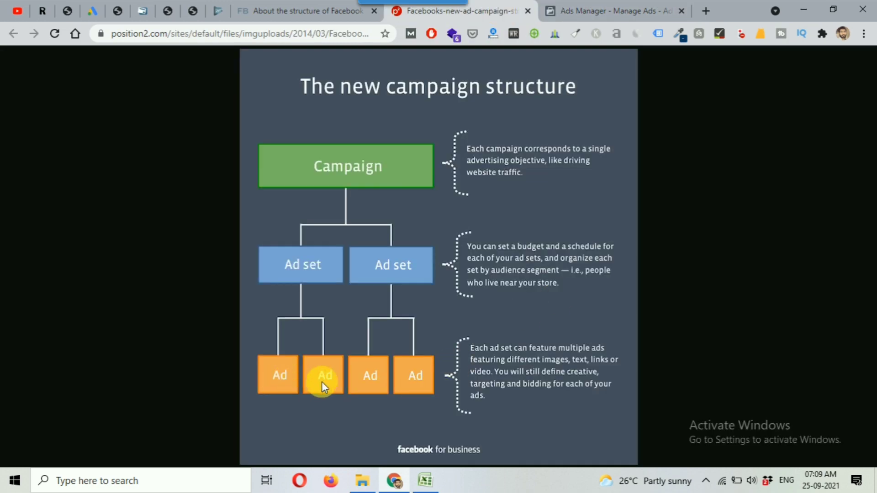
- Read the definition of an ad and the ad checklist in the Facebook help article on ad structure
click(308, 10)
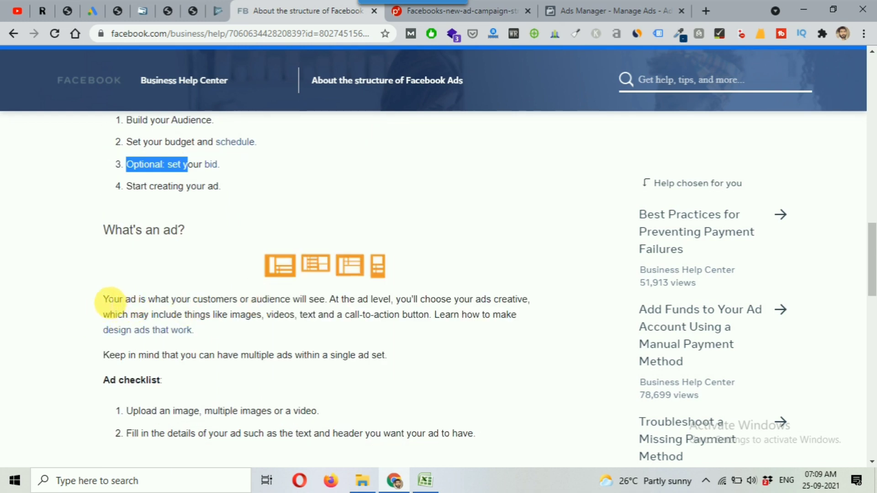
drag(104, 300, 328, 305)
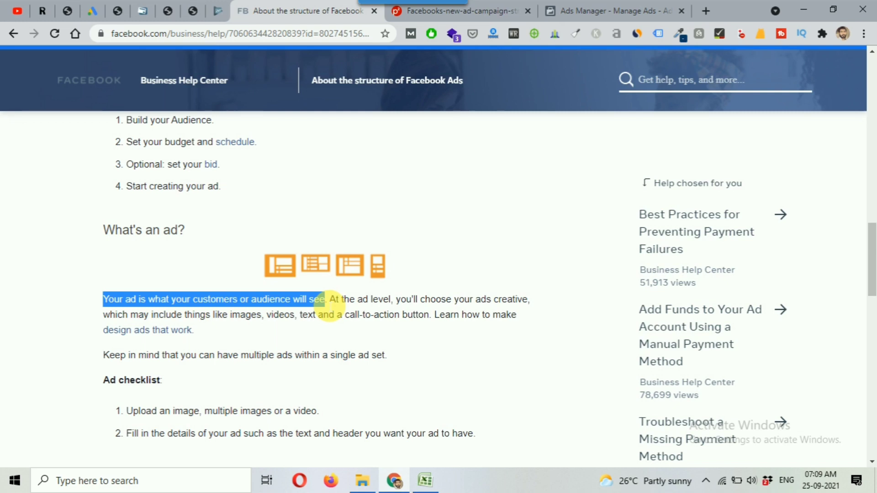
scroll(287, 289, down, 3)
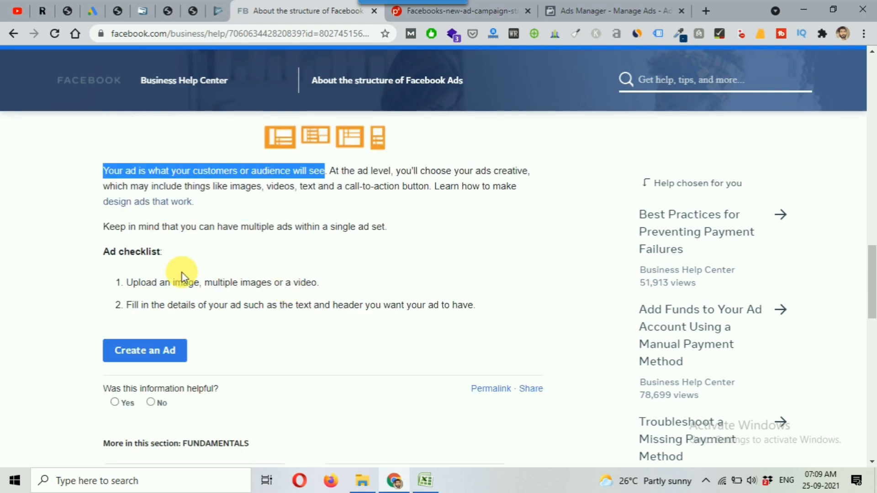
drag(128, 287, 323, 290)
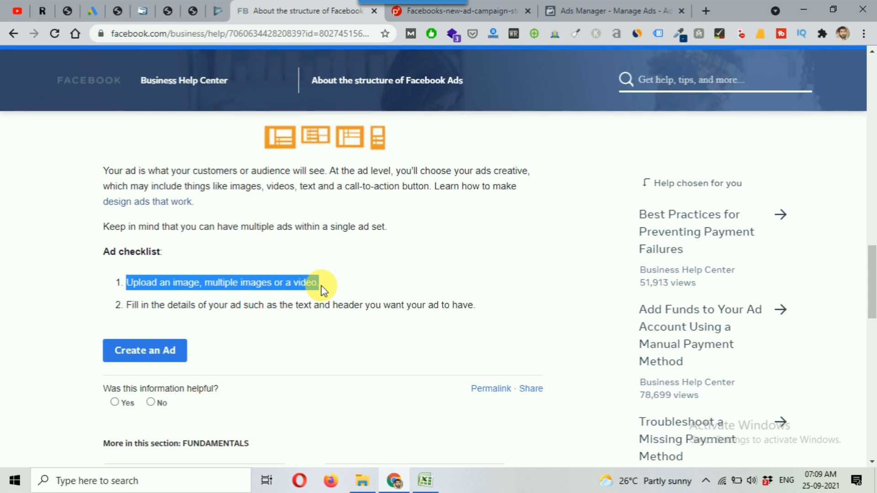
- Return to Ads Manager, continue from the ad set to the new ad, and examine its identity and format settings
click(593, 10)
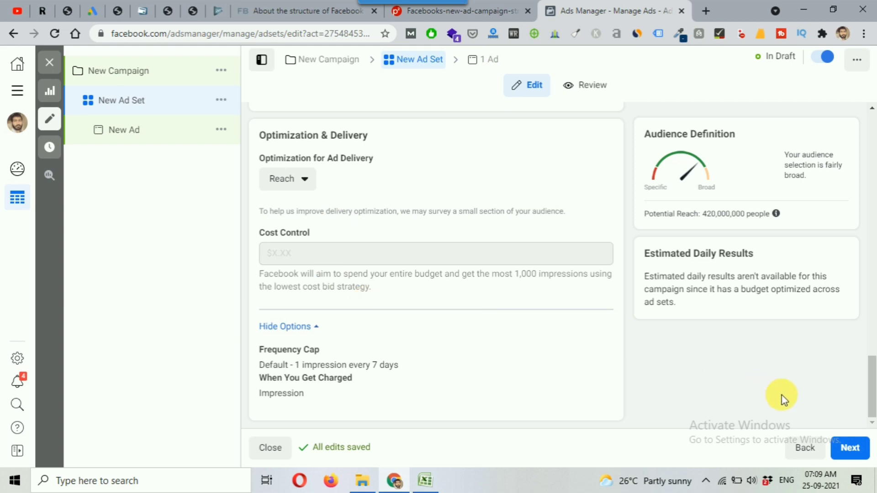
click(850, 449)
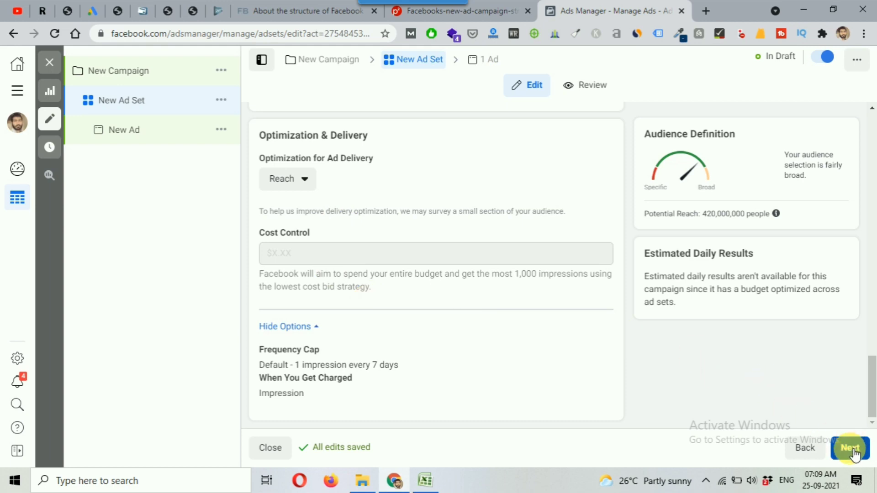
click(491, 68)
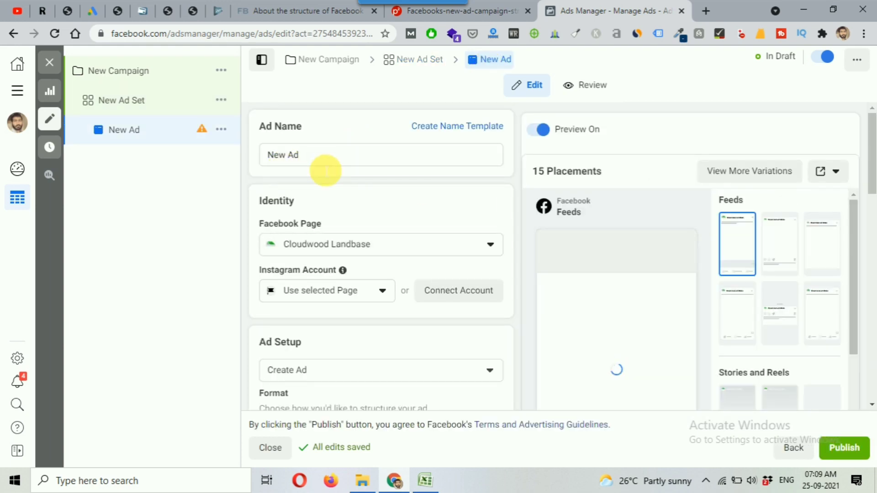
scroll(322, 166, down, 1)
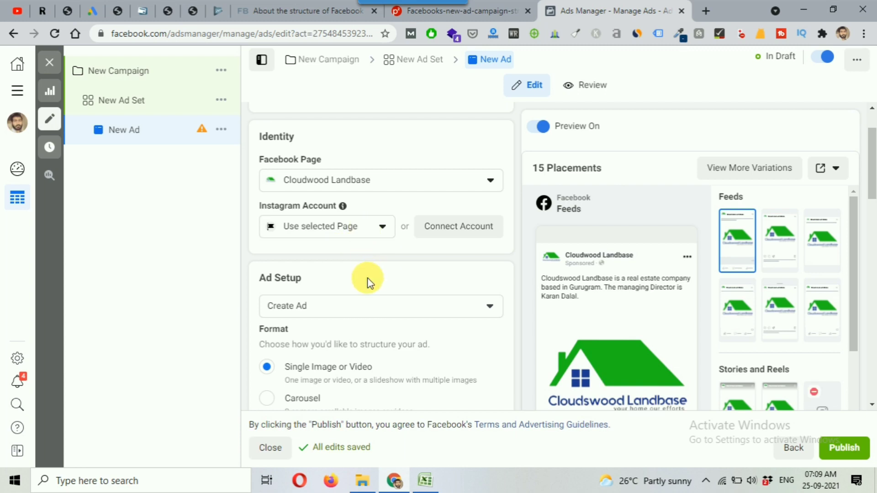
scroll(366, 282, down, 1)
scroll(372, 281, down, 1)
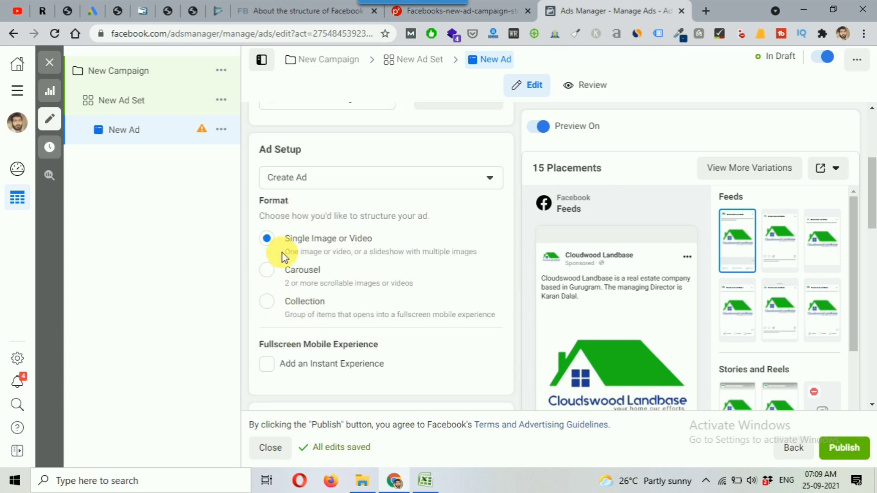
scroll(333, 320, up, 1)
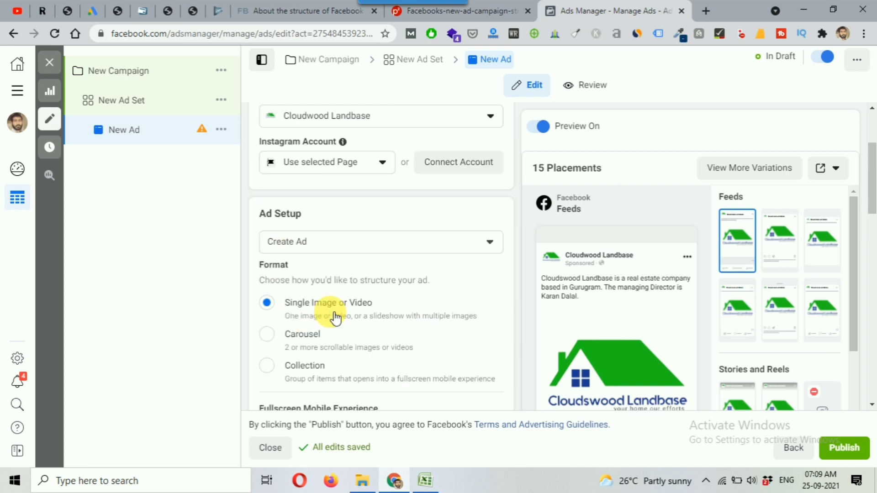
- Set the new ad's Facebook Page to My Blog Mantra
scroll(336, 317, up, 1)
click(333, 181)
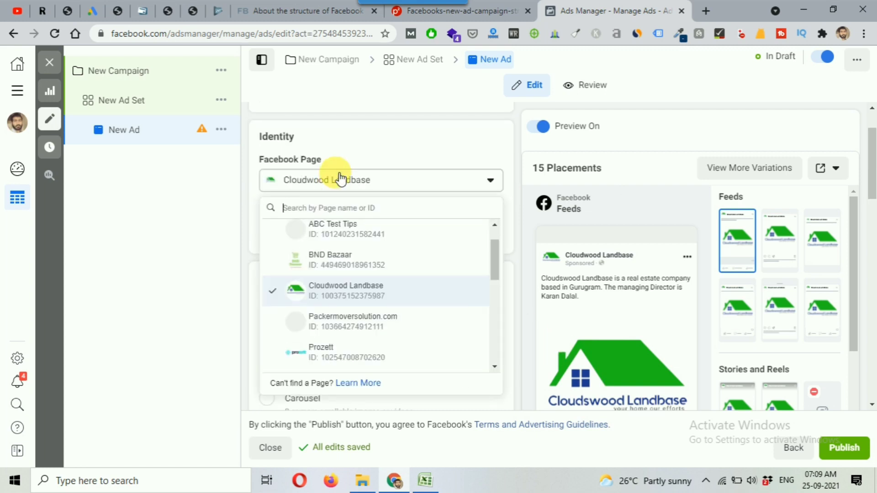
scroll(320, 315, down, 6)
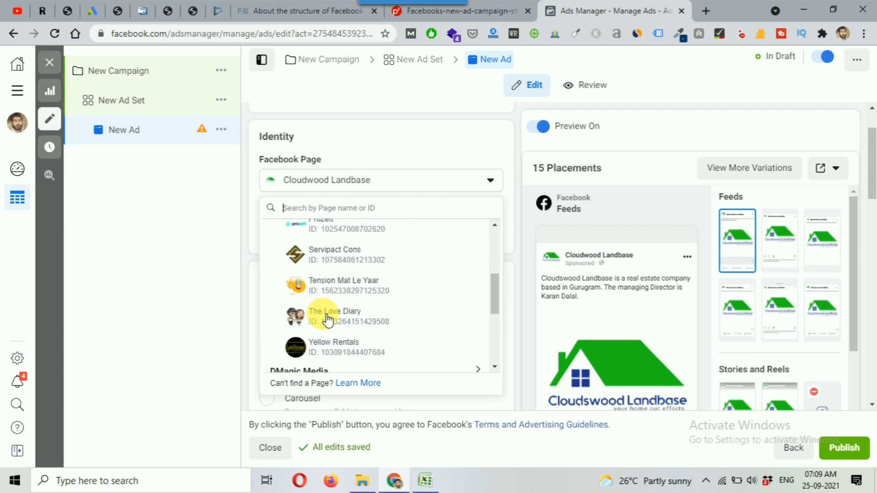
scroll(328, 319, down, 2)
click(319, 313)
- Review the new ad's format, creative, languages and tracking settings, and return to the campaign structure diagram
scroll(415, 270, down, 3)
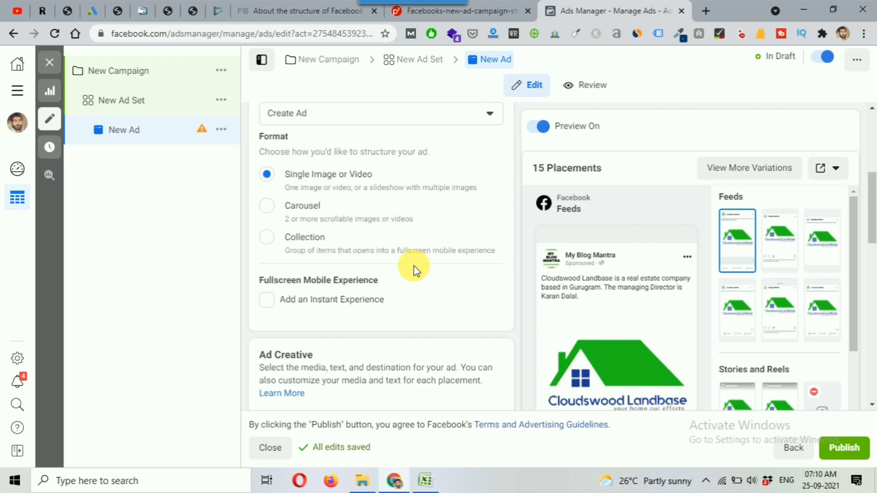
scroll(414, 270, down, 1)
scroll(415, 271, down, 1)
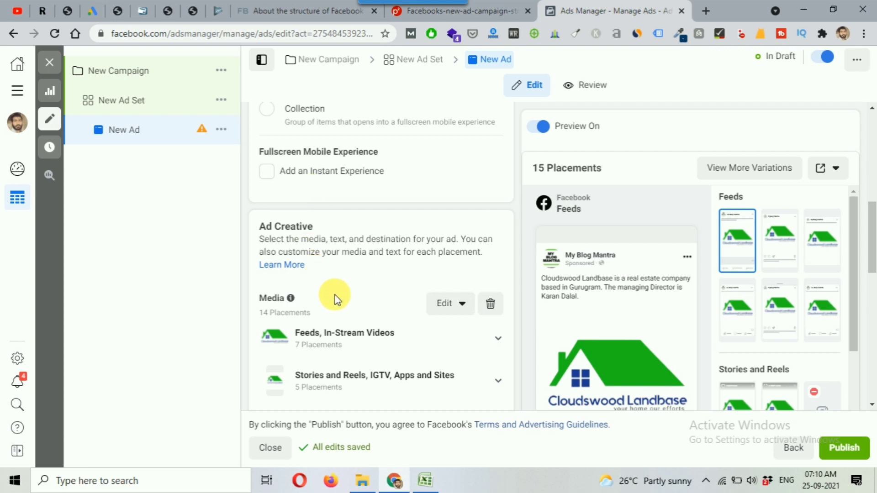
scroll(337, 300, down, 1)
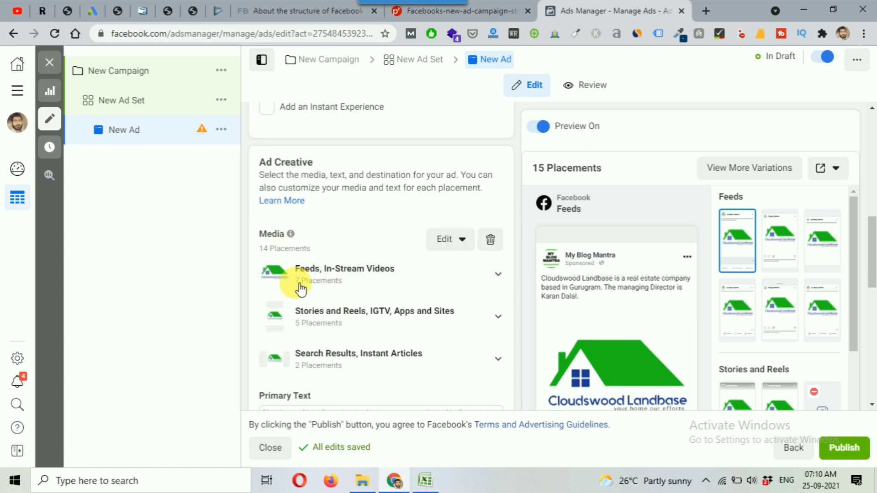
scroll(367, 319, down, 1)
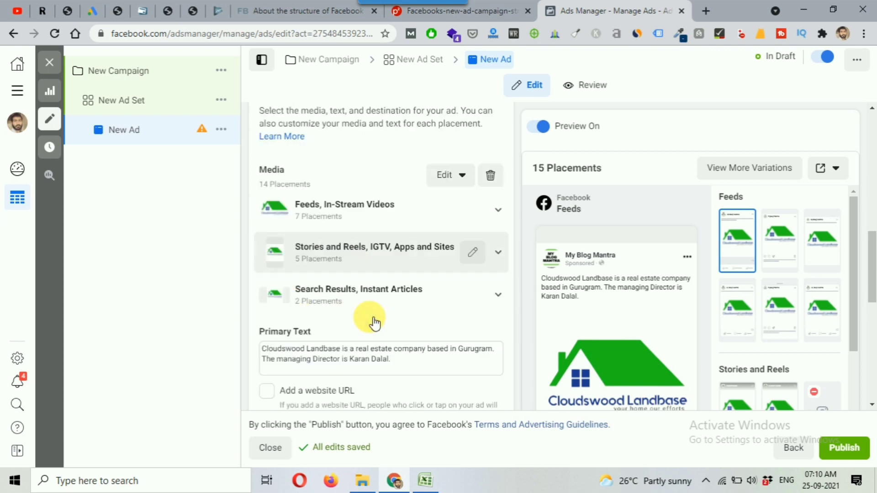
scroll(370, 322, down, 1)
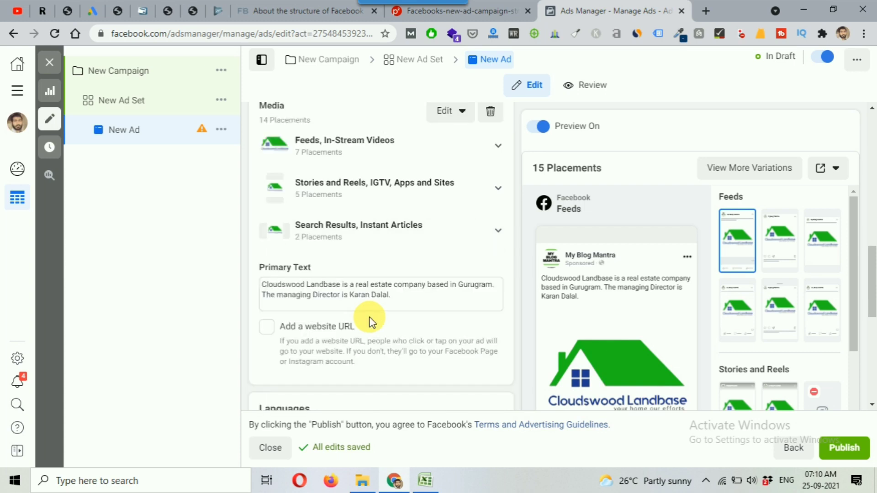
scroll(375, 303, down, 1)
scroll(377, 303, down, 1)
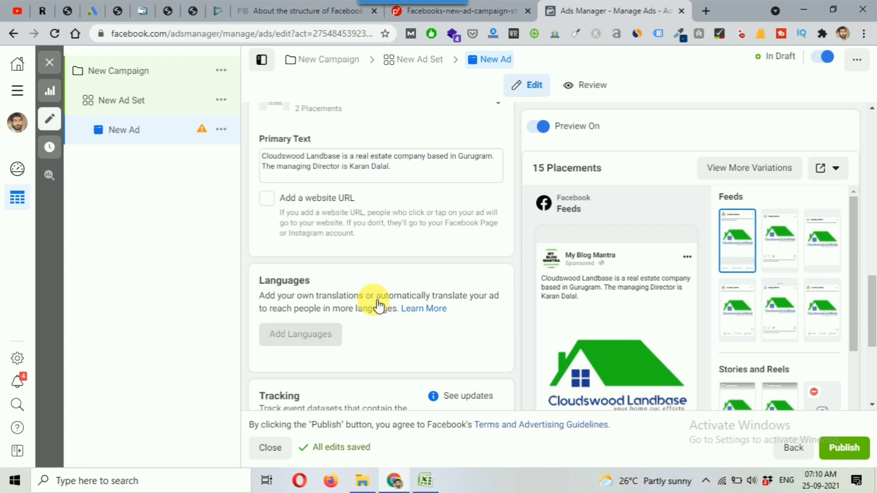
scroll(378, 304, down, 3)
scroll(373, 299, down, 1)
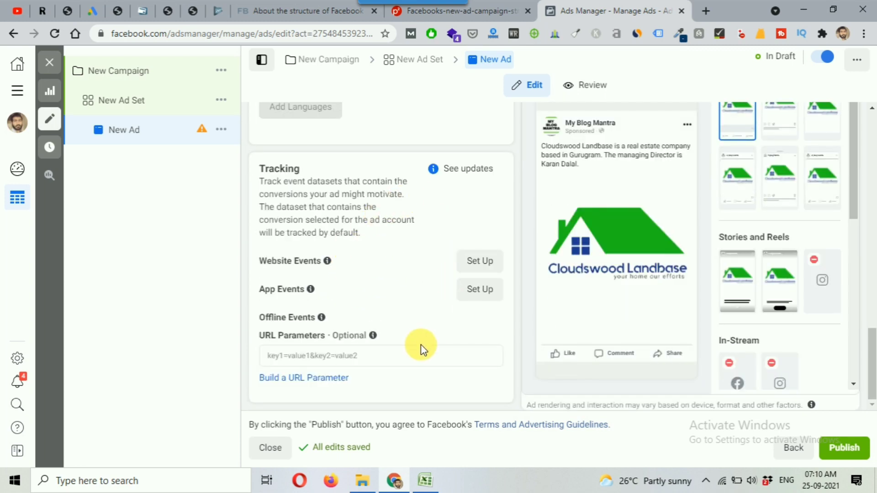
key(ctrl+shift+Tab)
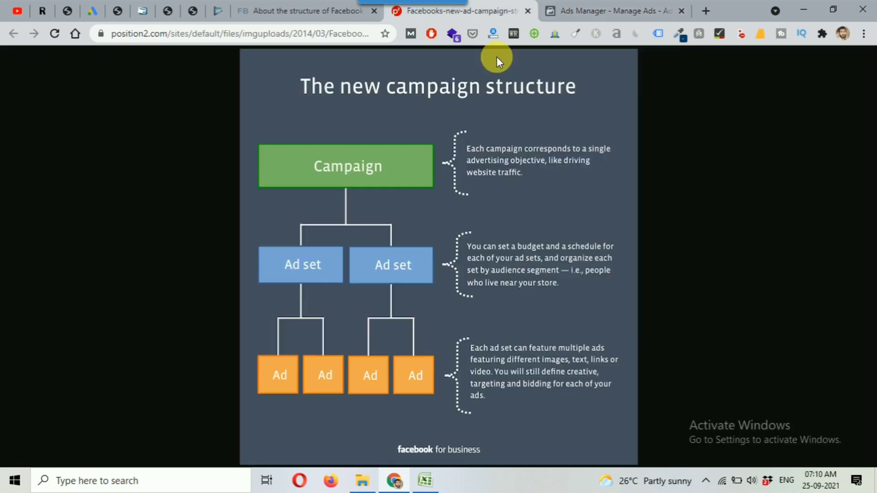